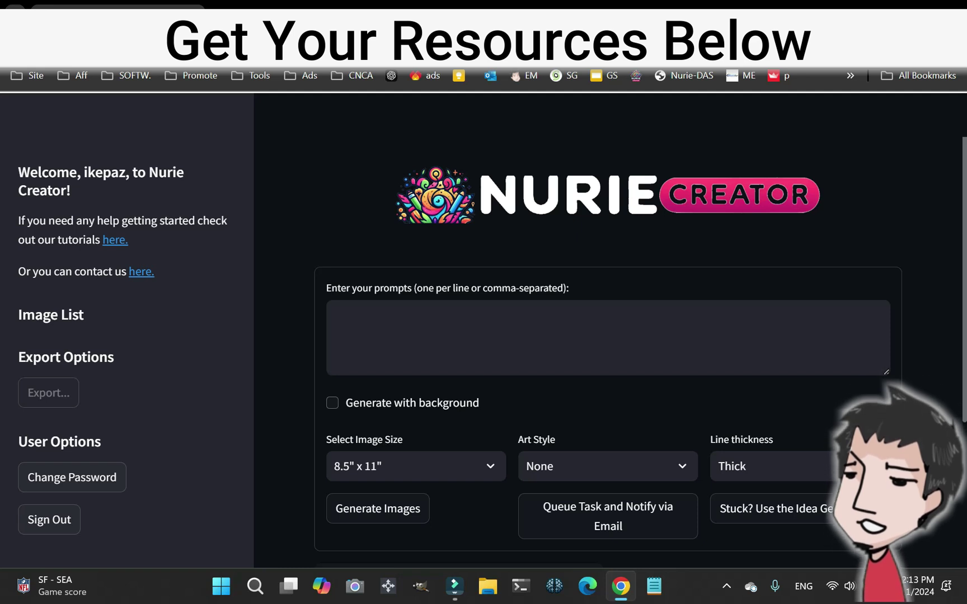
Switch to ChatGPT and request "give me 40 dog breeds please", followed by "without number"
{"action": "left_click", "coordinate": [298, 17]}
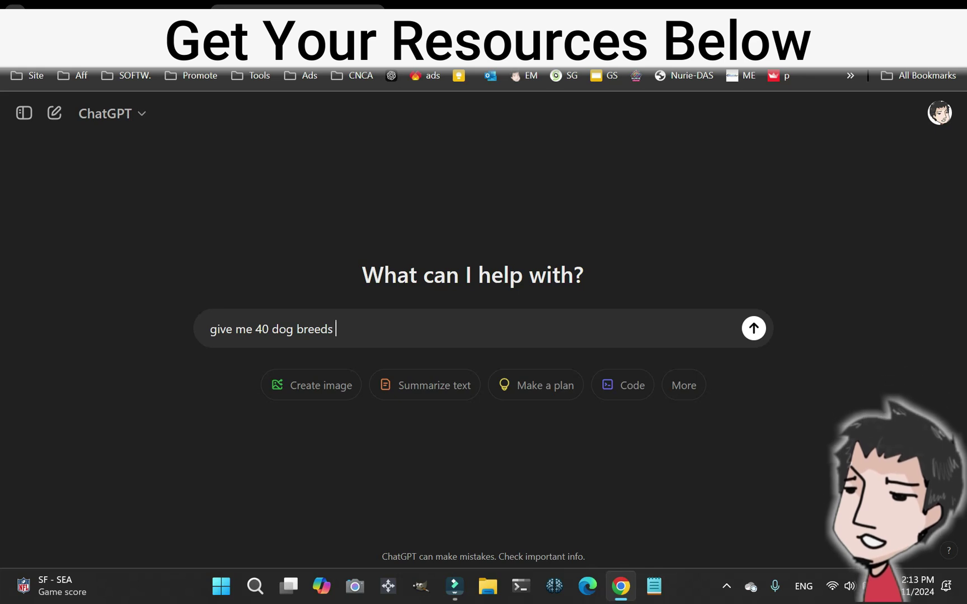
{"action": "type", "text": "please"}
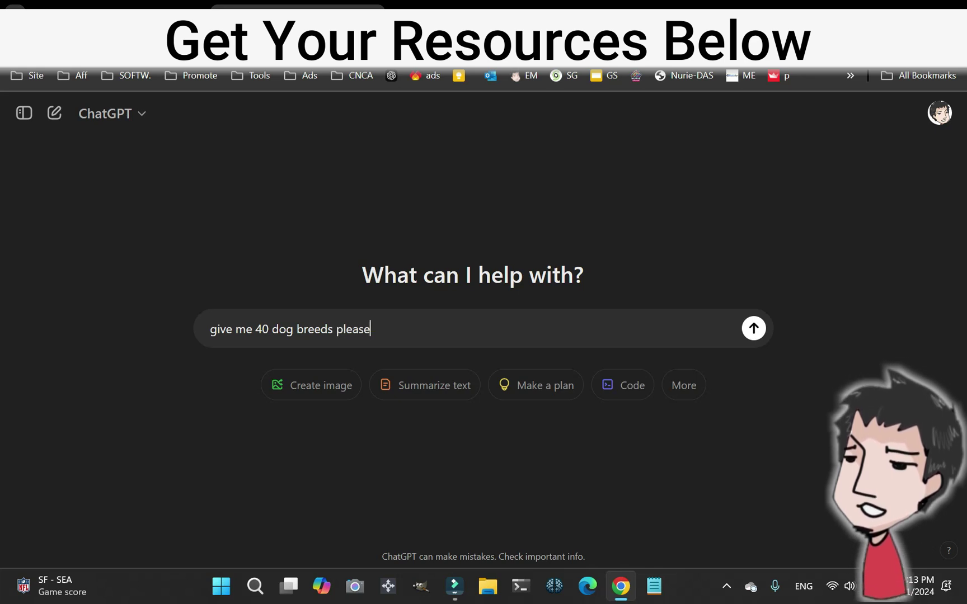
{"action": "key", "text": "Return"}
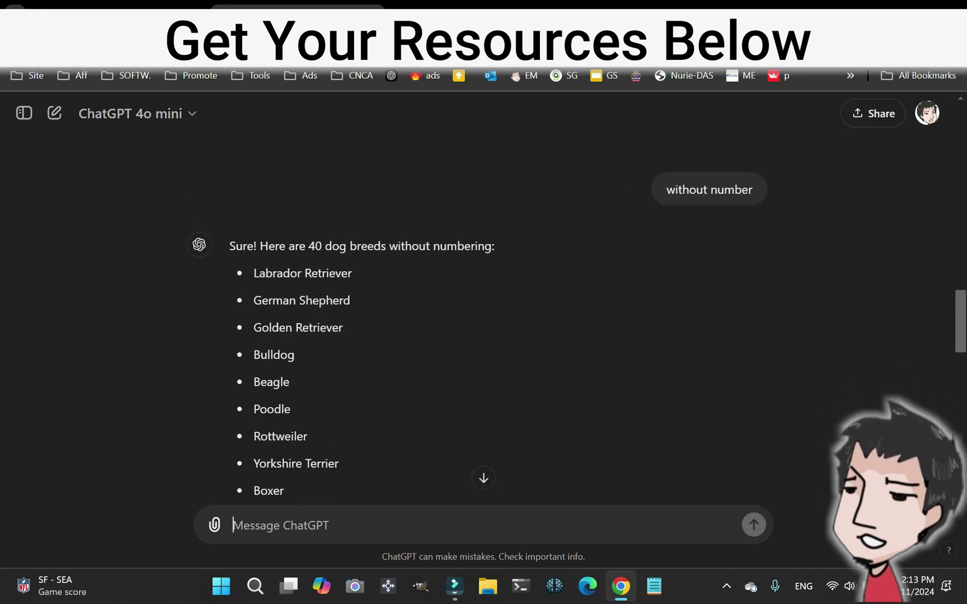
Copy the whole unnumbered dog breed list, from Labrador Retriever through Bloodhound
{"action": "left_click_drag", "start_coordinate": [254, 273], "coordinate": [370, 414]}
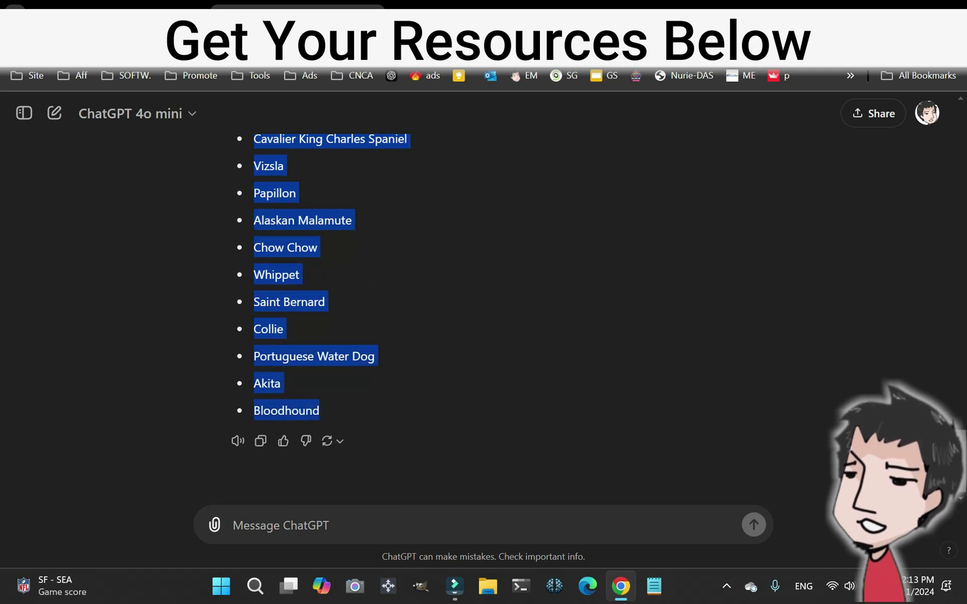
{"action": "right_click", "coordinate": [266, 241]}
{"action": "left_click", "coordinate": [315, 255]}
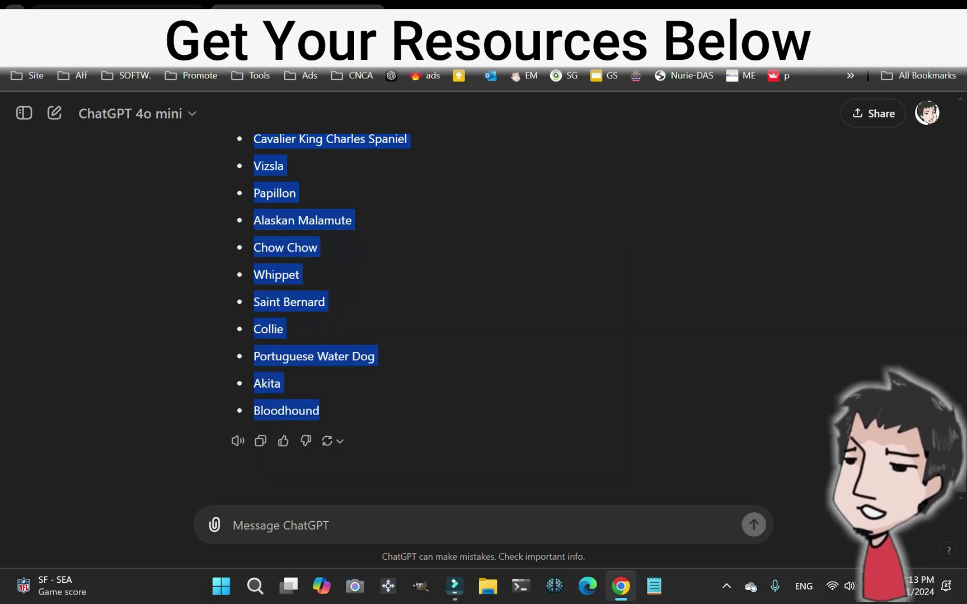
Switch to Nurie Creator, paste the copied dog breeds as prompts, one per line, and check the list from start to end
{"action": "left_click", "coordinate": [118, 17]}
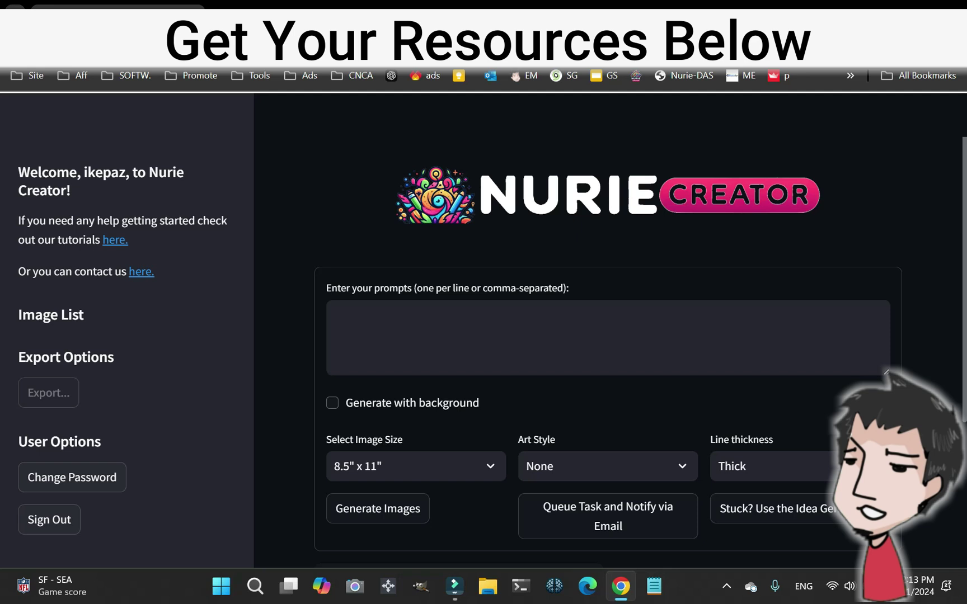
{"action": "left_click", "coordinate": [340, 322]}
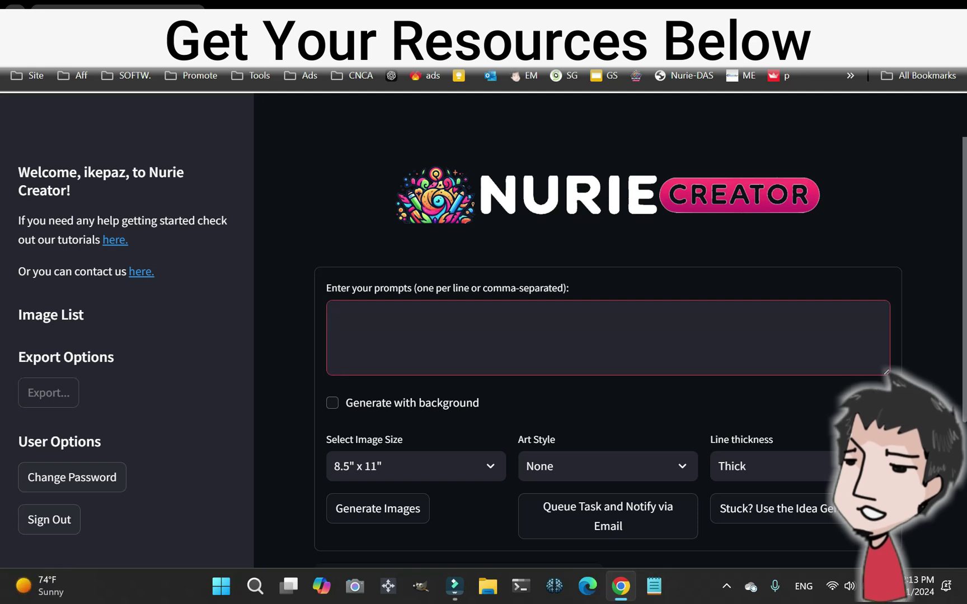
{"action": "key", "text": "ctrl+v"}
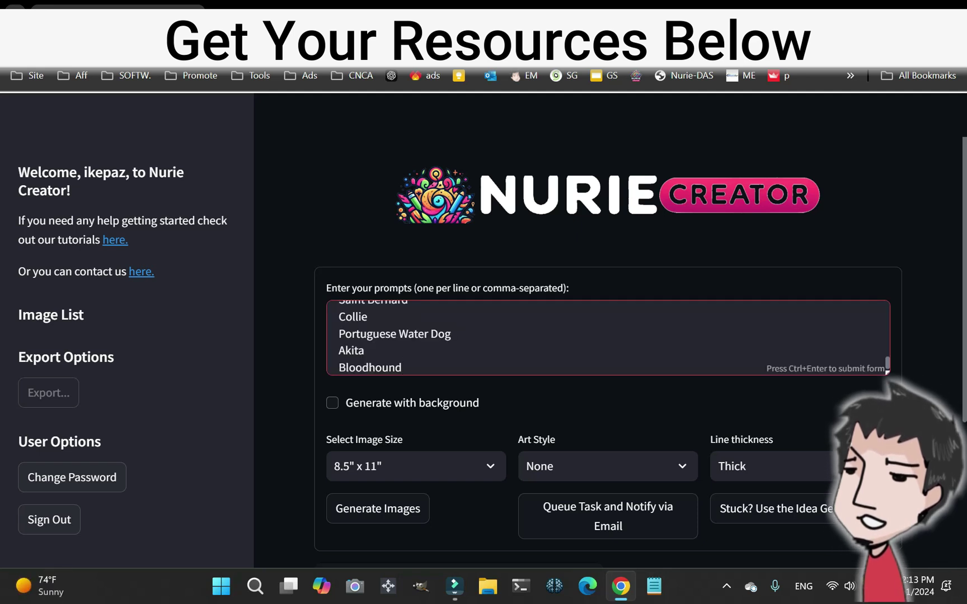
{"action": "scroll", "coordinate": [608, 337], "scroll_direction": "up", "scroll_amount": 15}
{"action": "scroll", "coordinate": [609, 337], "scroll_direction": "up", "scroll_amount": 3}
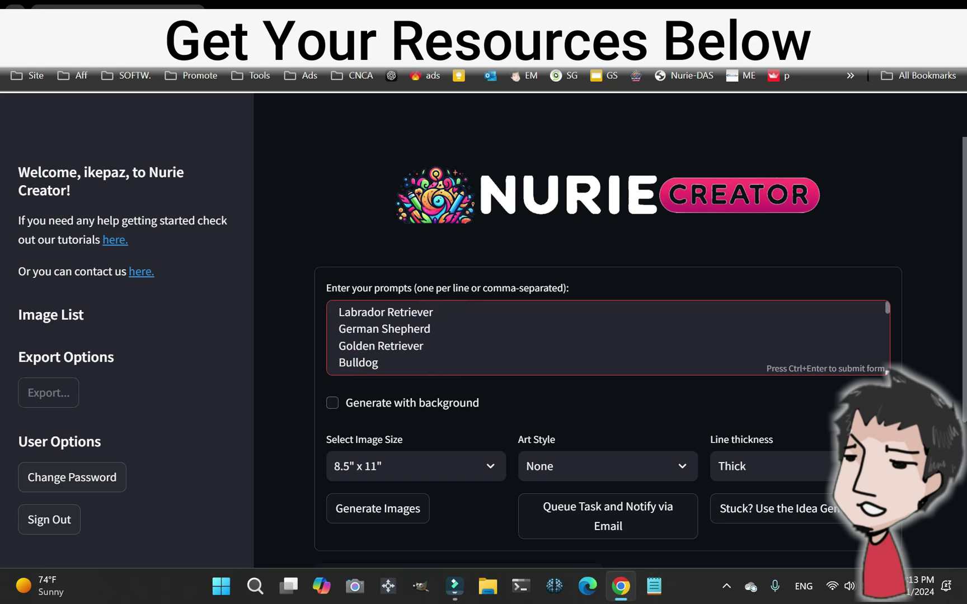
{"action": "scroll", "coordinate": [609, 338], "scroll_direction": "down", "scroll_amount": 10}
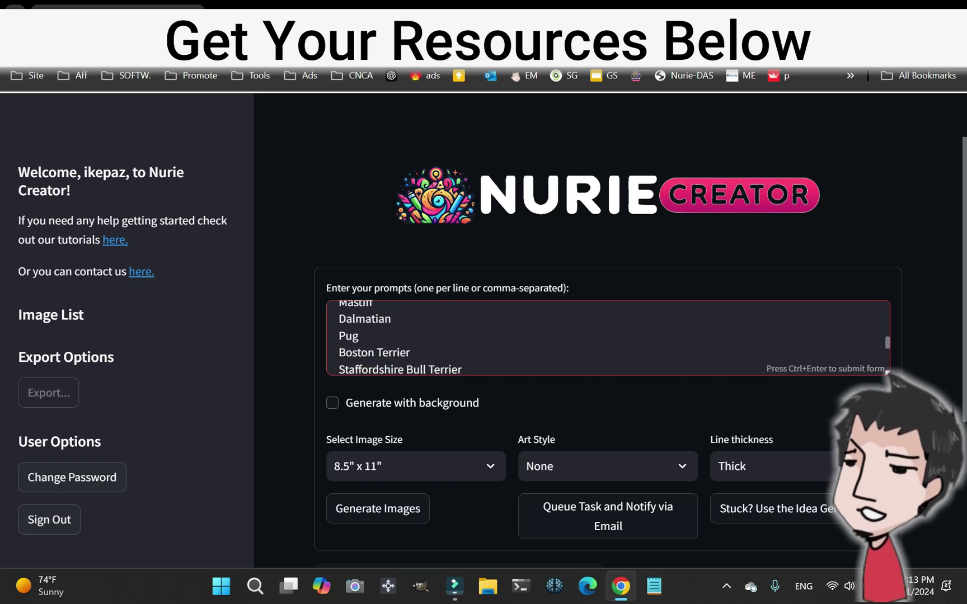
{"action": "scroll", "coordinate": [608, 338], "scroll_direction": "down", "scroll_amount": 10}
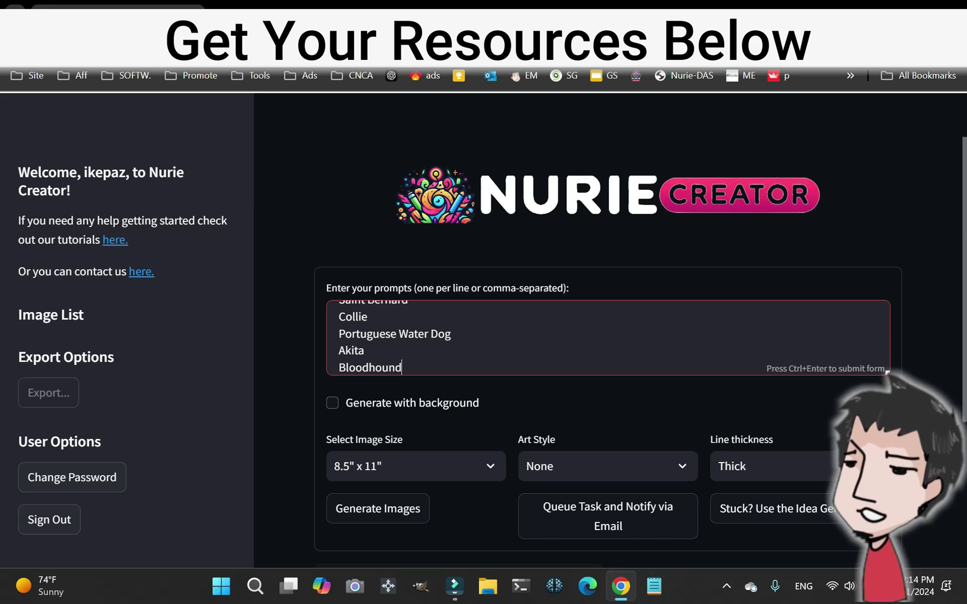
Queue the dog breed image generation with notification by email
{"action": "scroll", "coordinate": [608, 364], "scroll_direction": "down", "scroll_amount": 3}
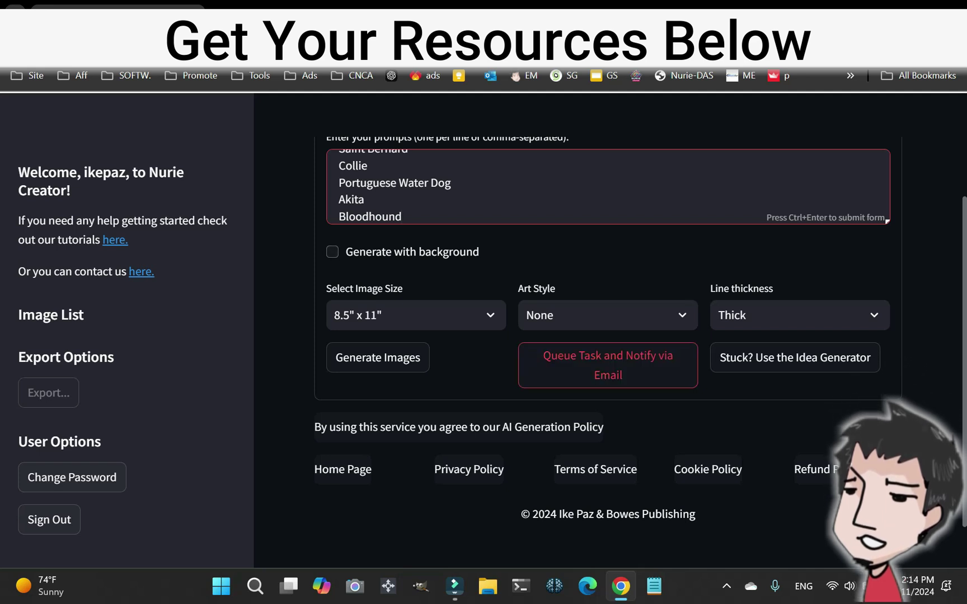
{"action": "left_click", "coordinate": [608, 366]}
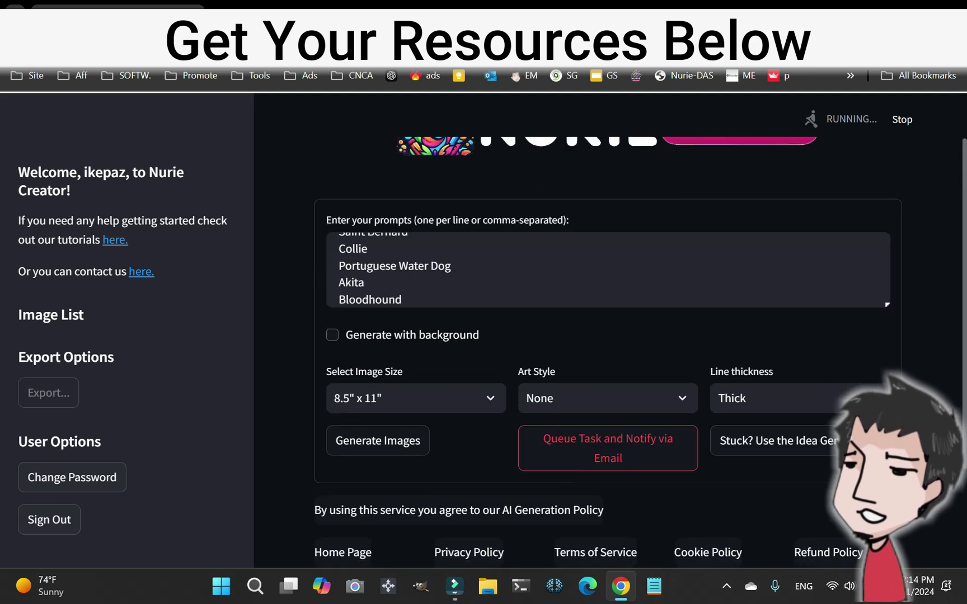
{"action": "scroll", "coordinate": [608, 363], "scroll_direction": "down", "scroll_amount": 5}
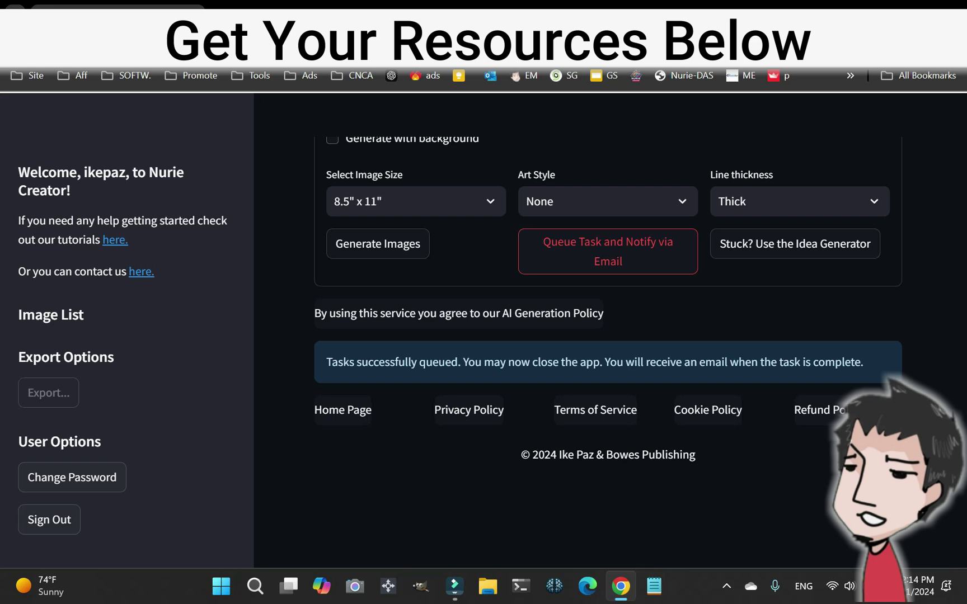
Switch to Outlook and open the generated images through the link in the "Your Image Generation is Complete" email
{"action": "left_click", "coordinate": [117, 18]}
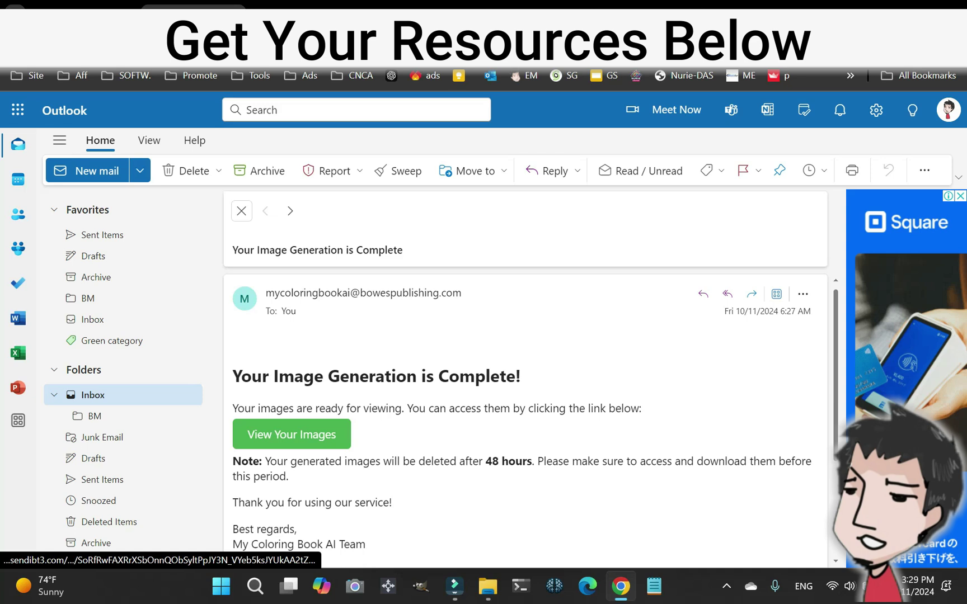
{"action": "left_click", "coordinate": [291, 434]}
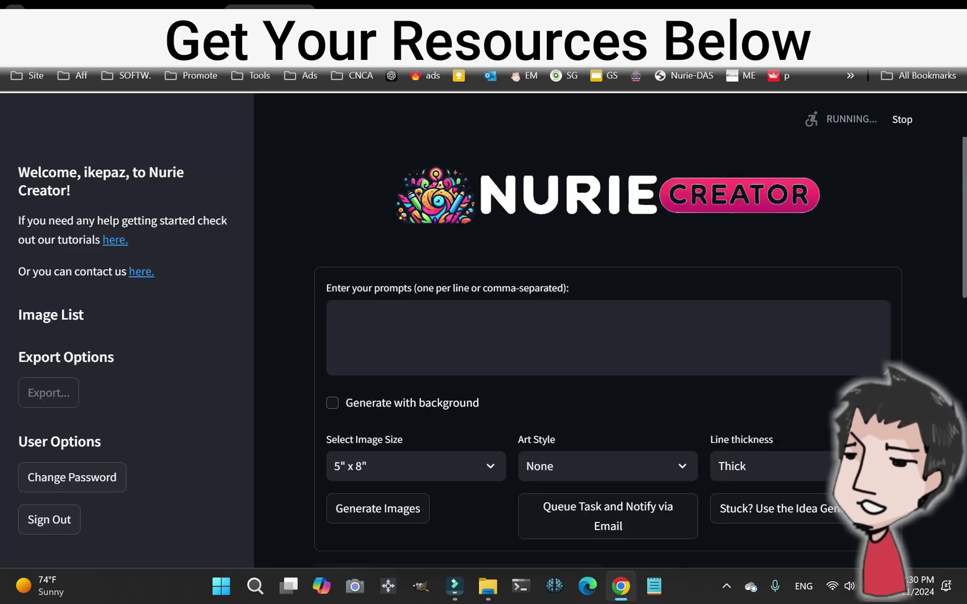
Examine the generated coloring images for each dog breed on the first results page, down to its end
{"action": "scroll", "coordinate": [608, 353], "scroll_direction": "down", "scroll_amount": 3}
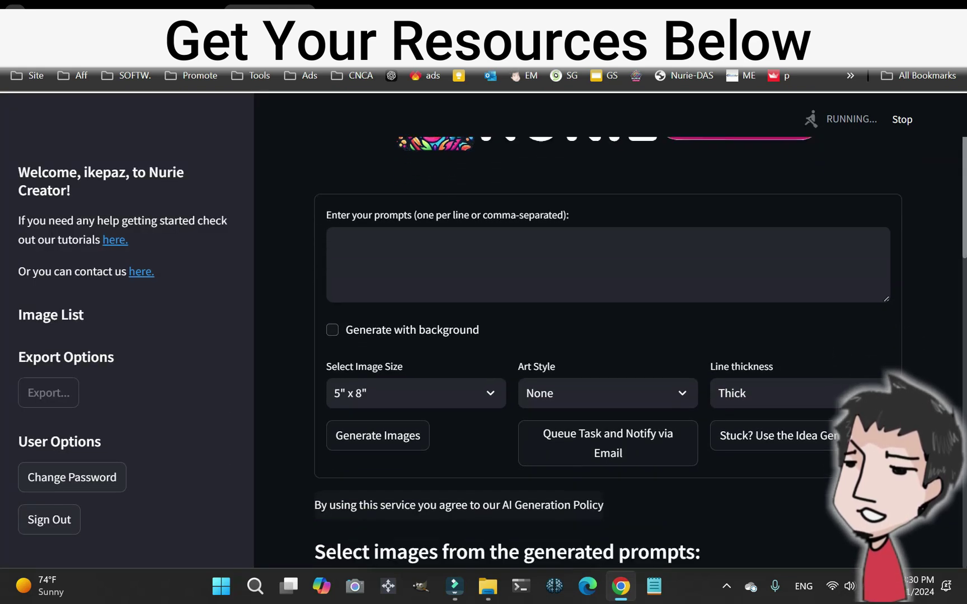
{"action": "scroll", "coordinate": [608, 354], "scroll_direction": "down", "scroll_amount": 3}
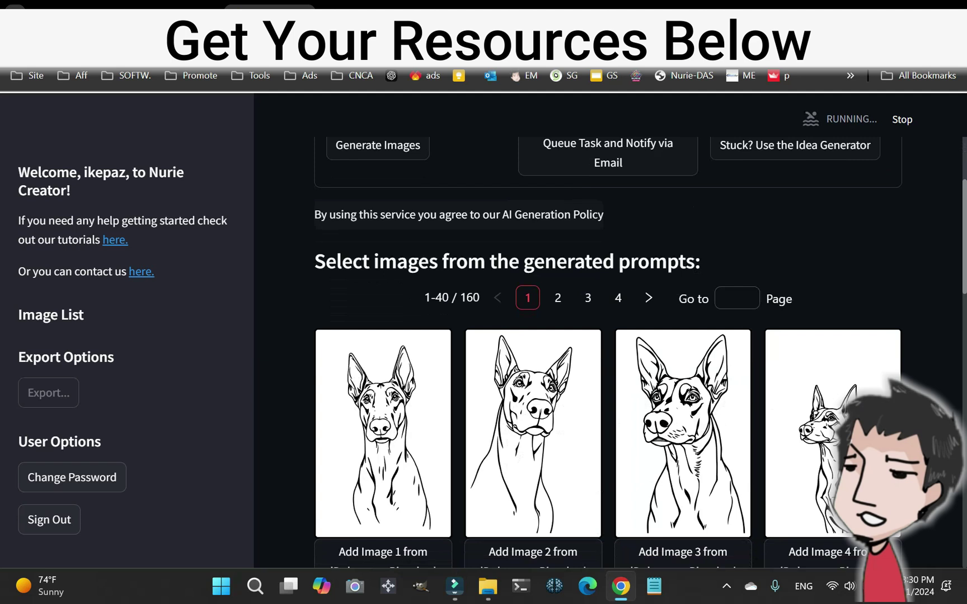
{"action": "scroll", "coordinate": [609, 352], "scroll_direction": "down", "scroll_amount": 1}
{"action": "scroll", "coordinate": [608, 353], "scroll_direction": "down", "scroll_amount": 8}
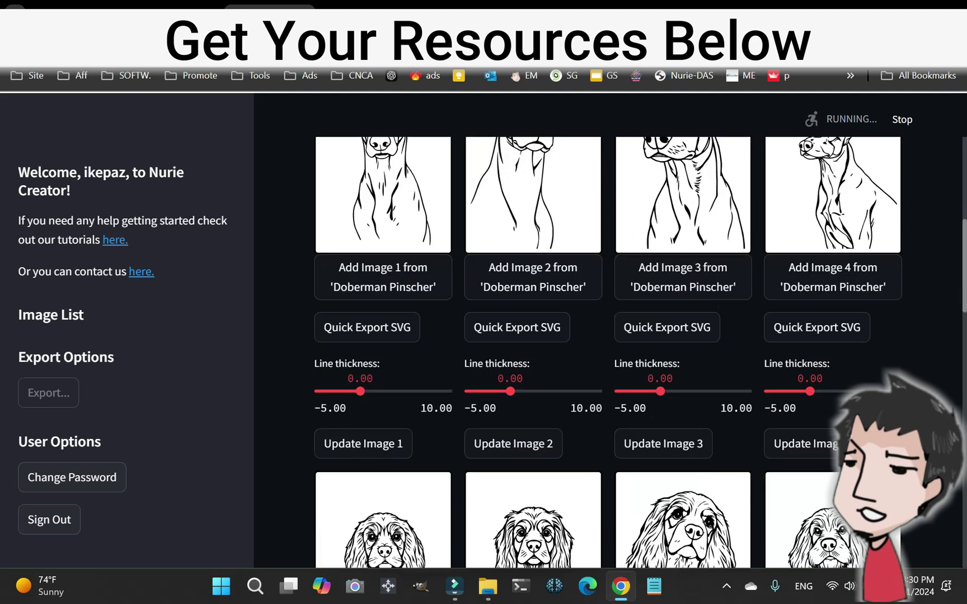
{"action": "scroll", "coordinate": [608, 353], "scroll_direction": "down", "scroll_amount": 8}
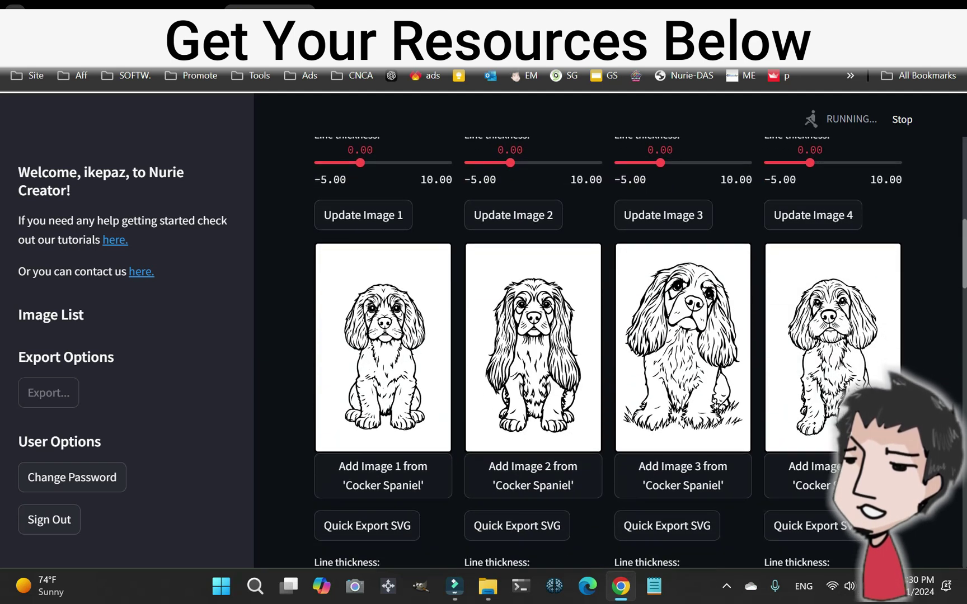
{"action": "scroll", "coordinate": [608, 353], "scroll_direction": "down", "scroll_amount": 9}
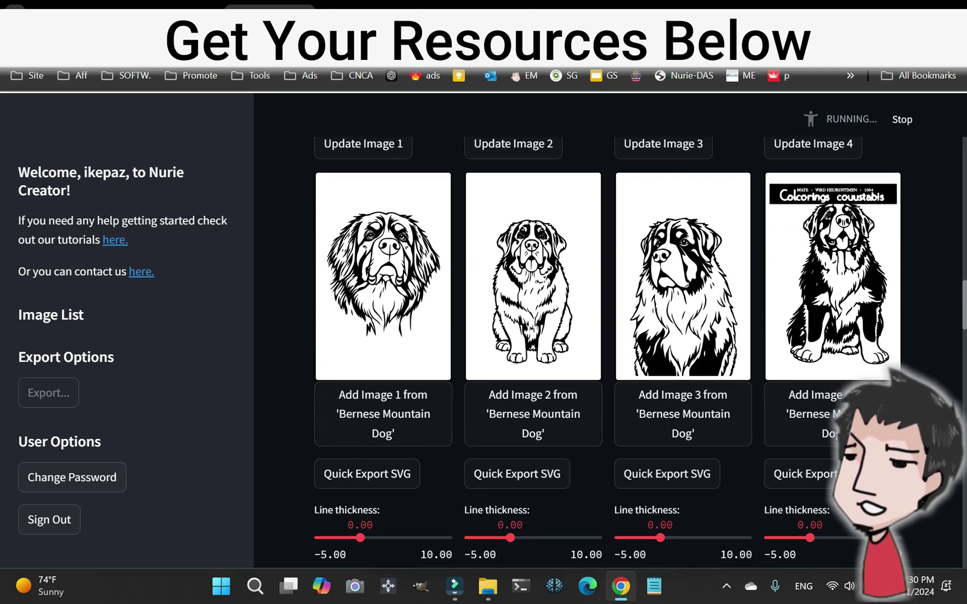
{"action": "scroll", "coordinate": [608, 352], "scroll_direction": "down", "scroll_amount": 8}
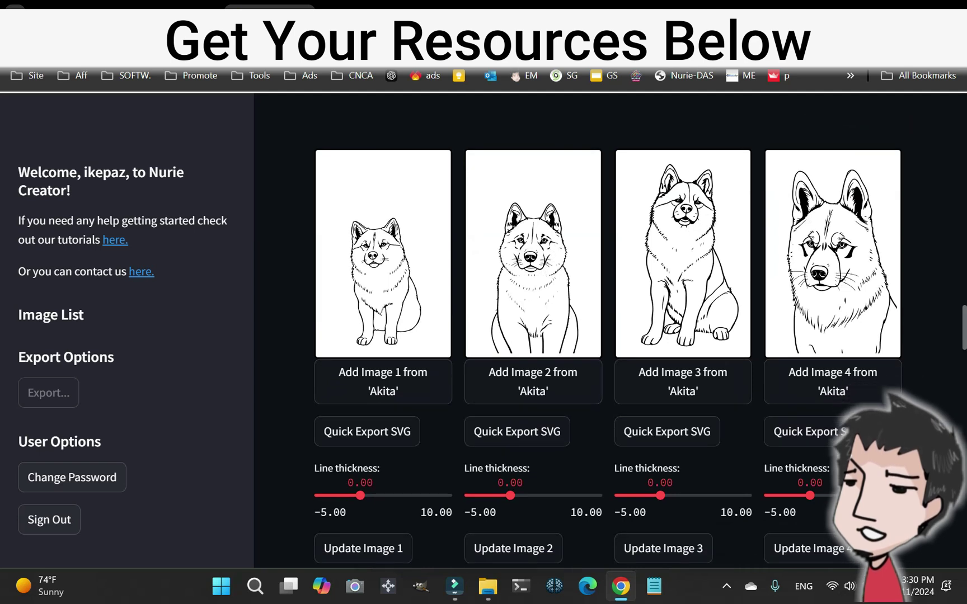
{"action": "scroll", "coordinate": [609, 352], "scroll_direction": "down", "scroll_amount": 7}
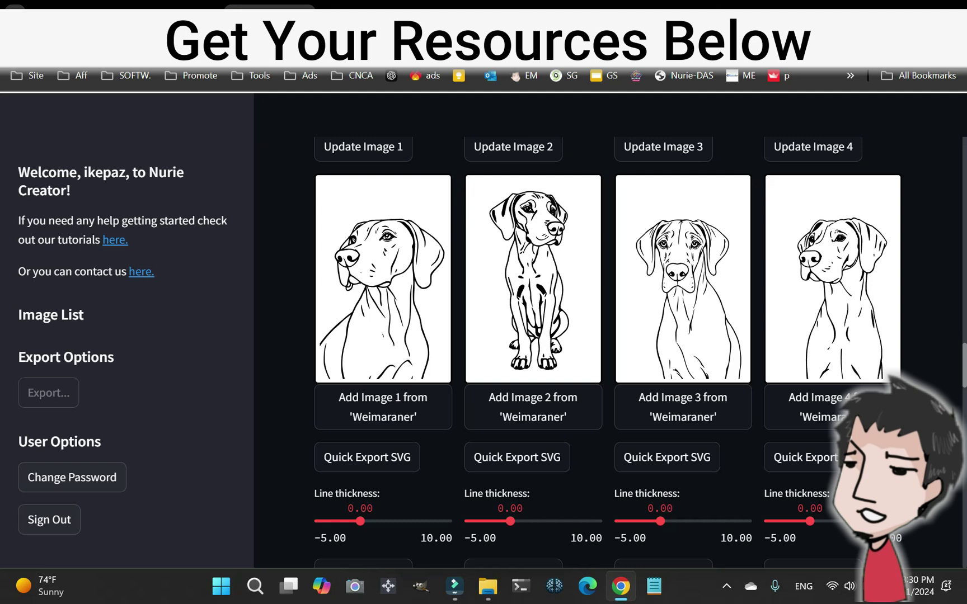
{"action": "scroll", "coordinate": [608, 352], "scroll_direction": "down", "scroll_amount": 3}
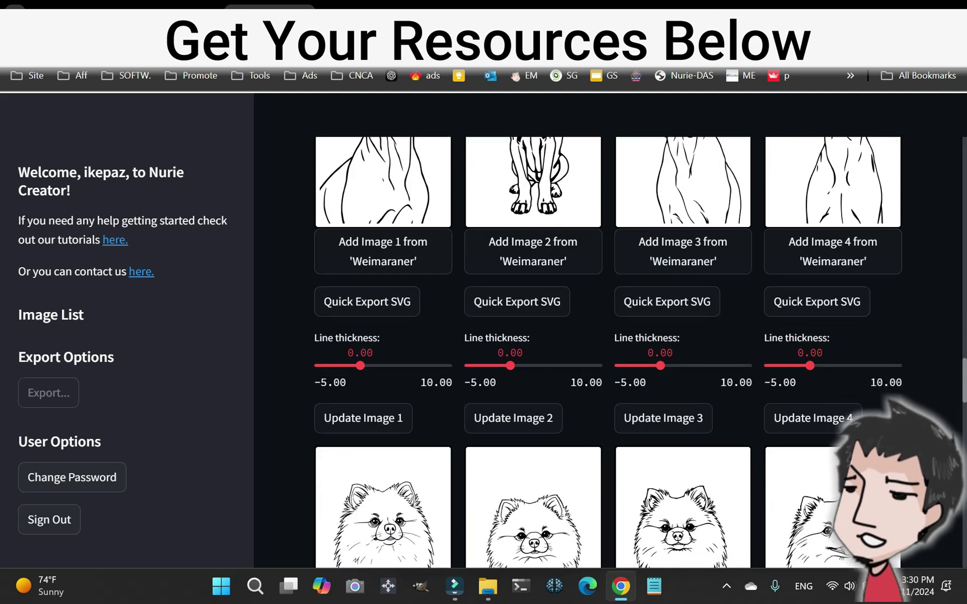
{"action": "scroll", "coordinate": [608, 352], "scroll_direction": "down", "scroll_amount": 12}
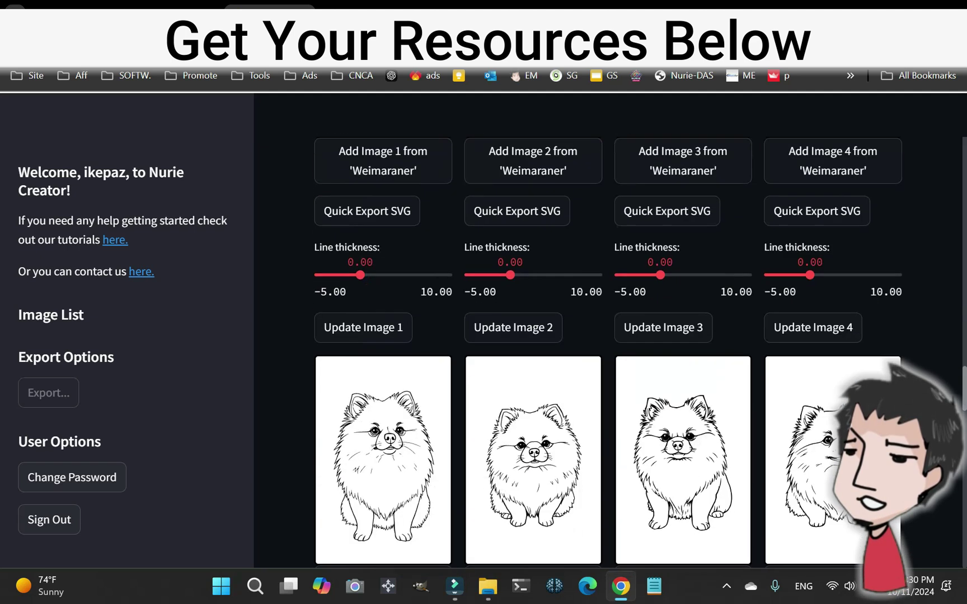
{"action": "scroll", "coordinate": [608, 352], "scroll_direction": "down", "scroll_amount": 6}
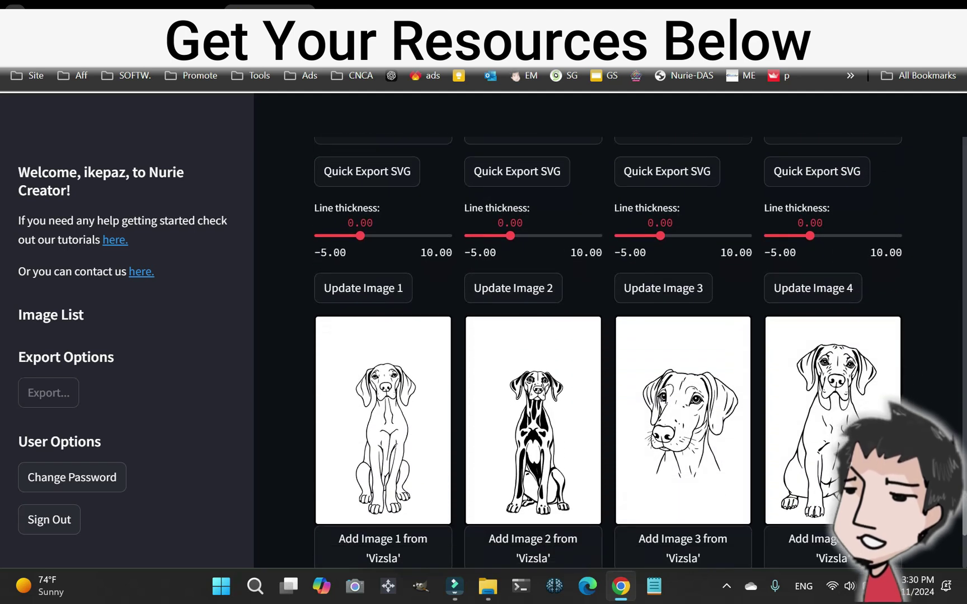
{"action": "scroll", "coordinate": [608, 352], "scroll_direction": "down", "scroll_amount": 1}
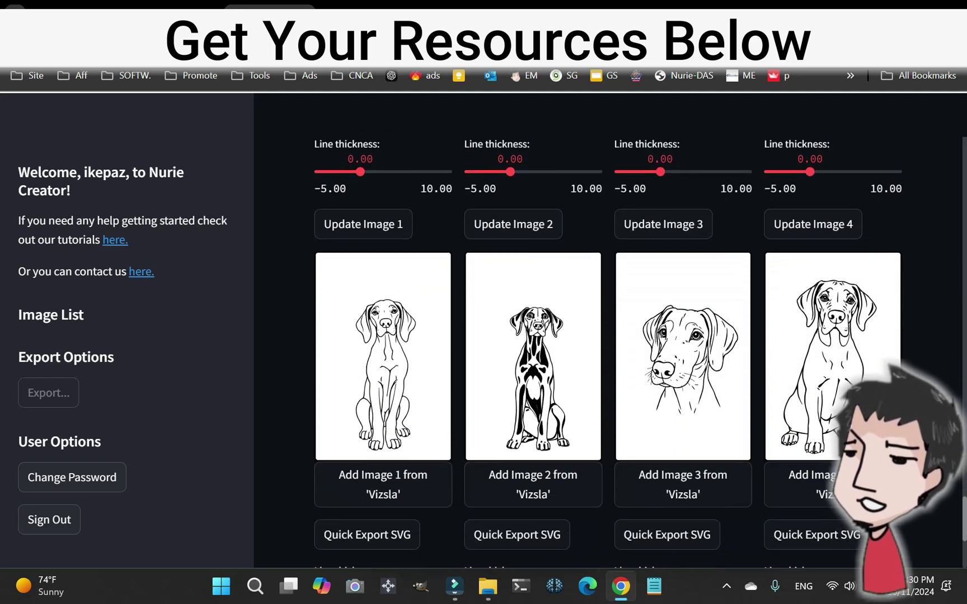
{"action": "scroll", "coordinate": [608, 352], "scroll_direction": "down", "scroll_amount": 5}
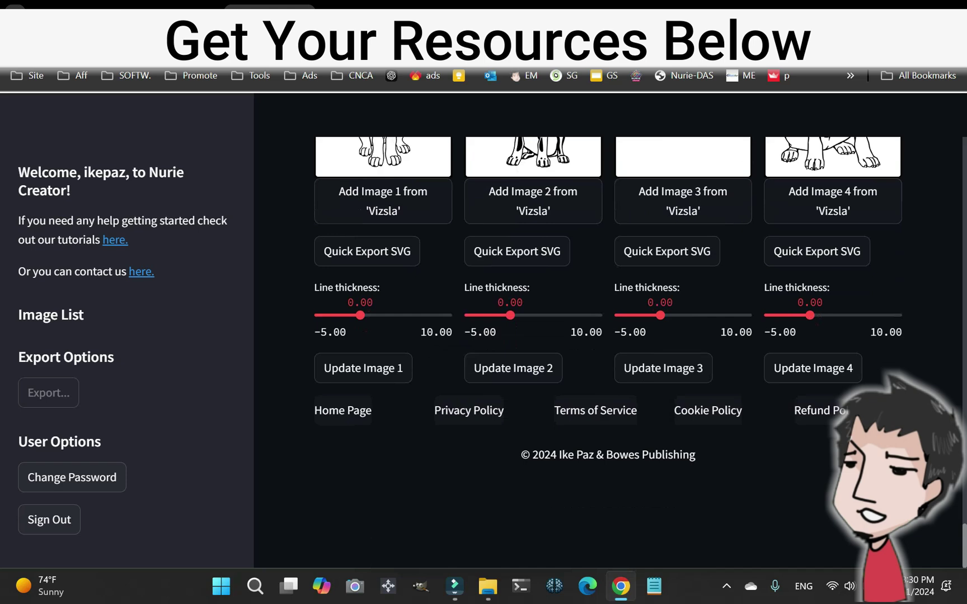
{"action": "left_click_drag", "start_coordinate": [965, 545], "coordinate": [965, 141]}
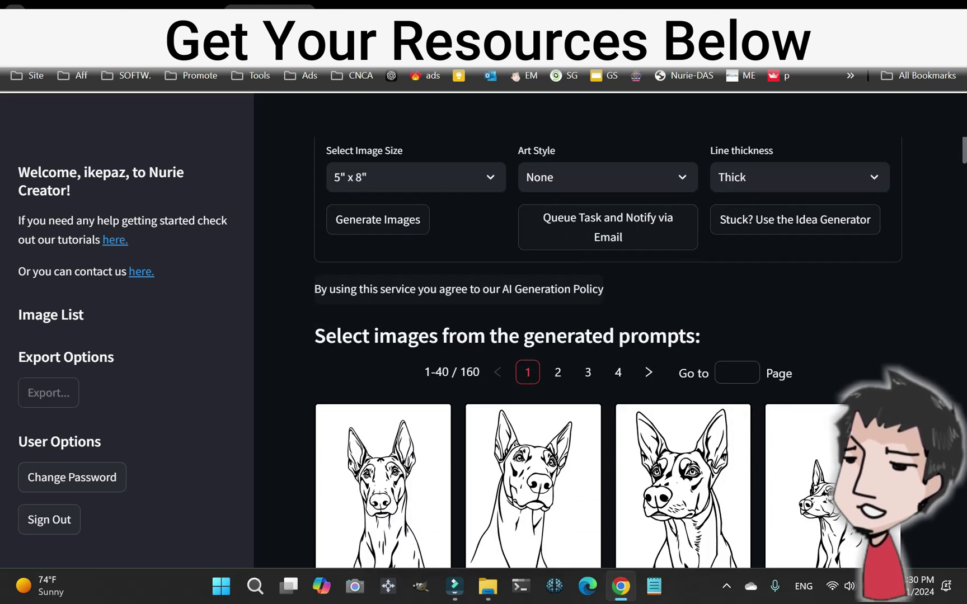
Show page 4 of the generated images and examine the dog breed variations from Whippet to Labrador Retriever
{"action": "left_click", "coordinate": [618, 372]}
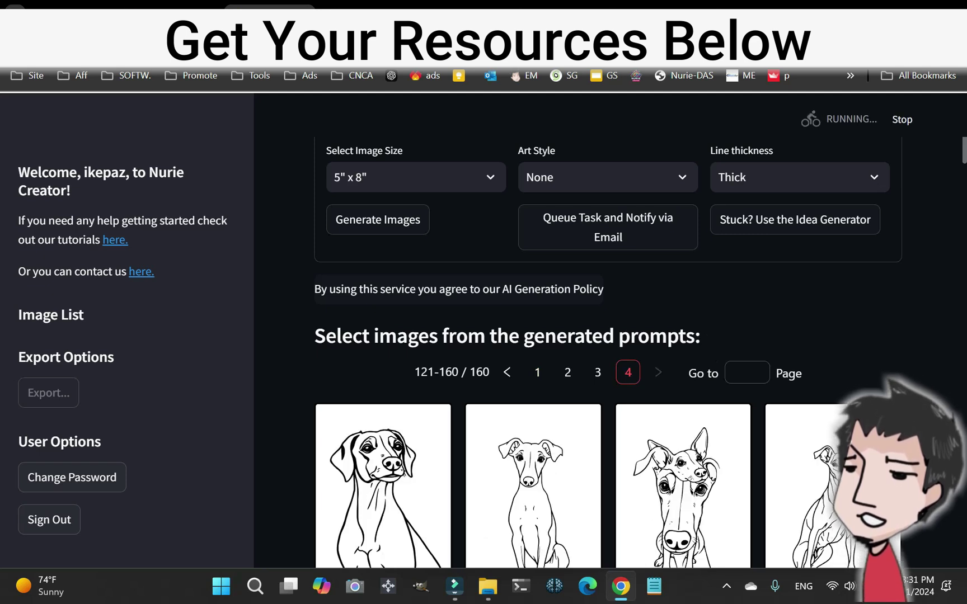
{"action": "scroll", "coordinate": [608, 353], "scroll_direction": "down", "scroll_amount": 4}
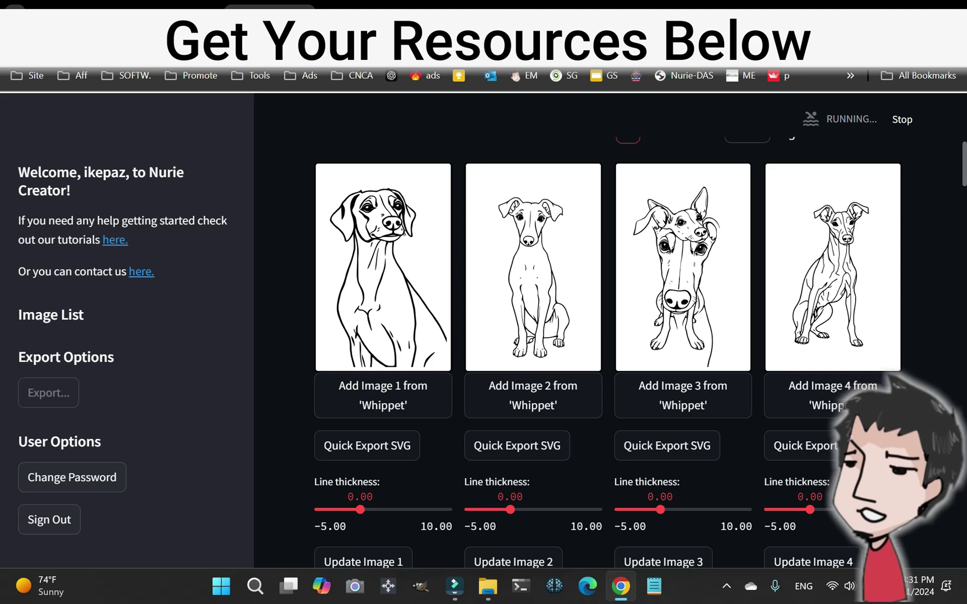
{"action": "scroll", "coordinate": [609, 353], "scroll_direction": "down", "scroll_amount": 2}
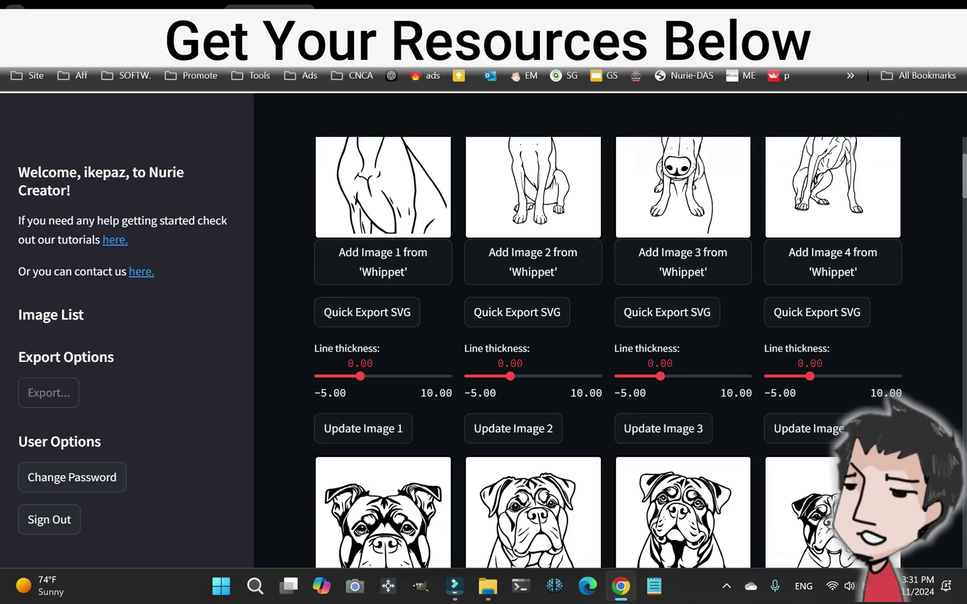
{"action": "scroll", "coordinate": [608, 353], "scroll_direction": "down", "scroll_amount": 4}
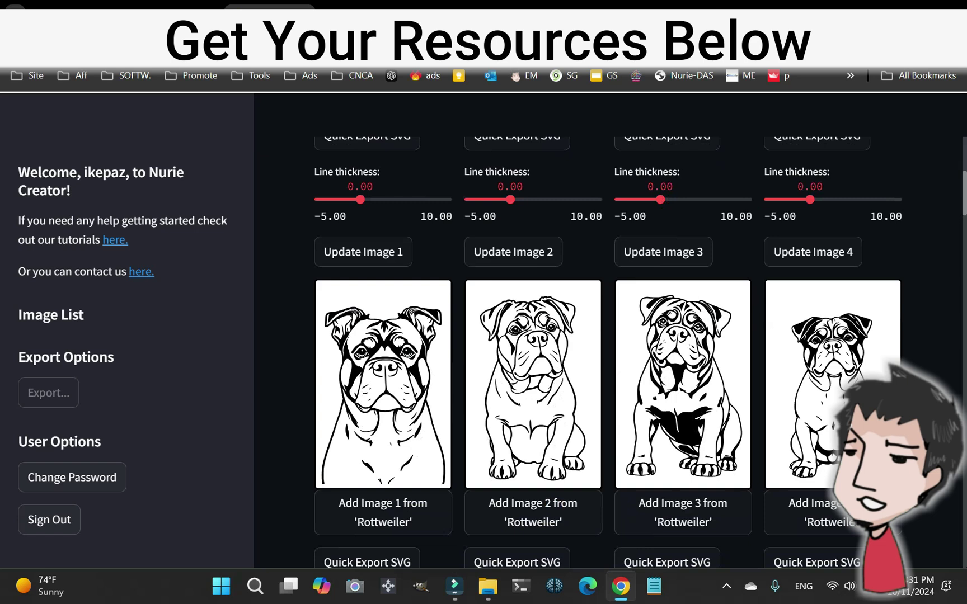
{"action": "scroll", "coordinate": [608, 353], "scroll_direction": "down", "scroll_amount": 8}
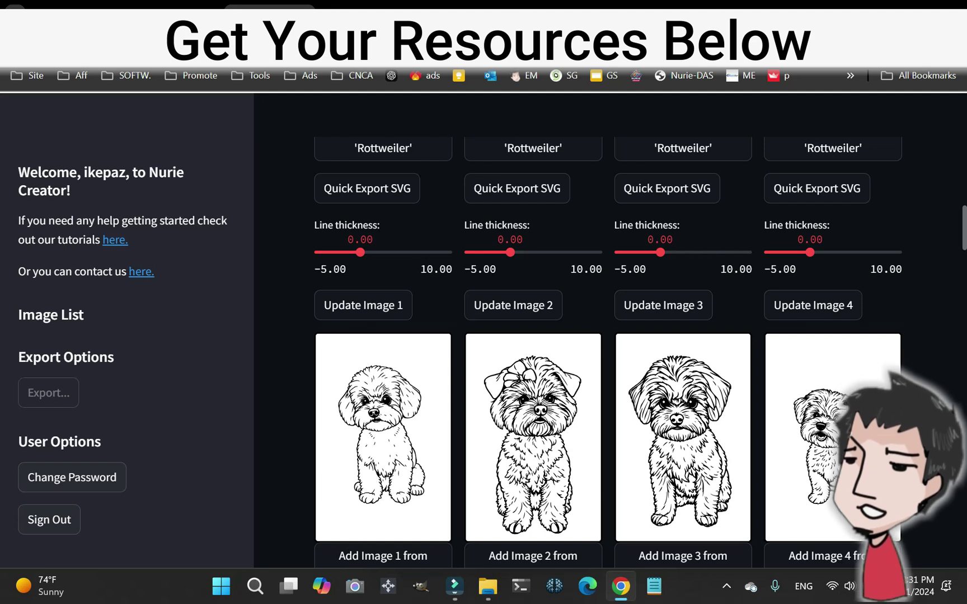
{"action": "scroll", "coordinate": [641, 352], "scroll_direction": "down", "scroll_amount": 8}
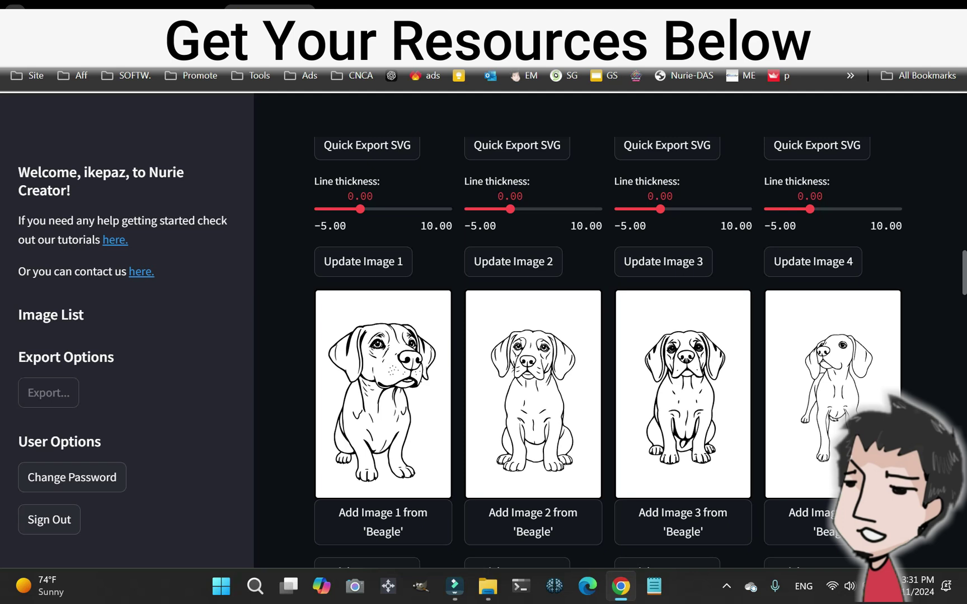
{"action": "scroll", "coordinate": [608, 352], "scroll_direction": "down", "scroll_amount": 8}
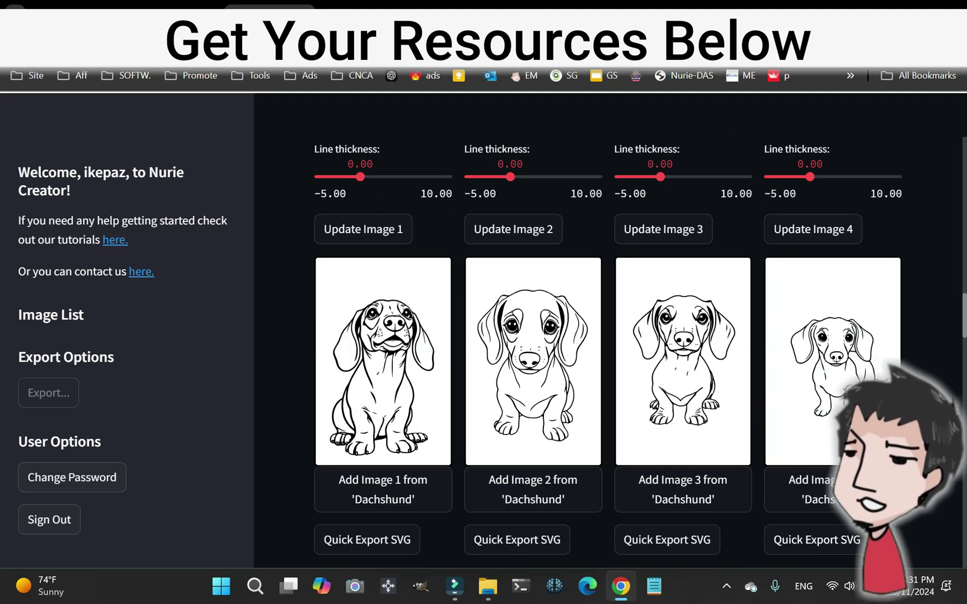
{"action": "scroll", "coordinate": [608, 352], "scroll_direction": "down", "scroll_amount": 7}
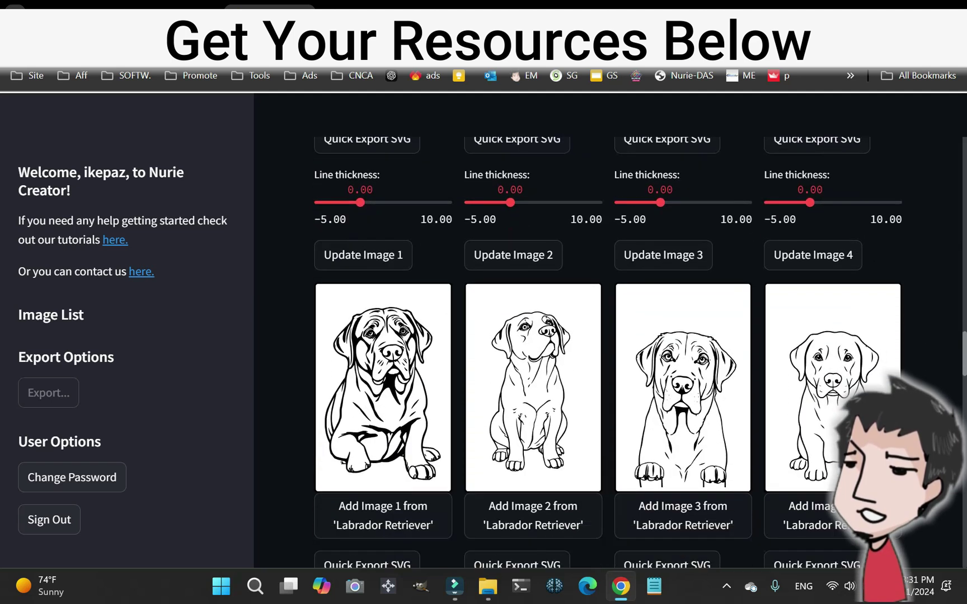